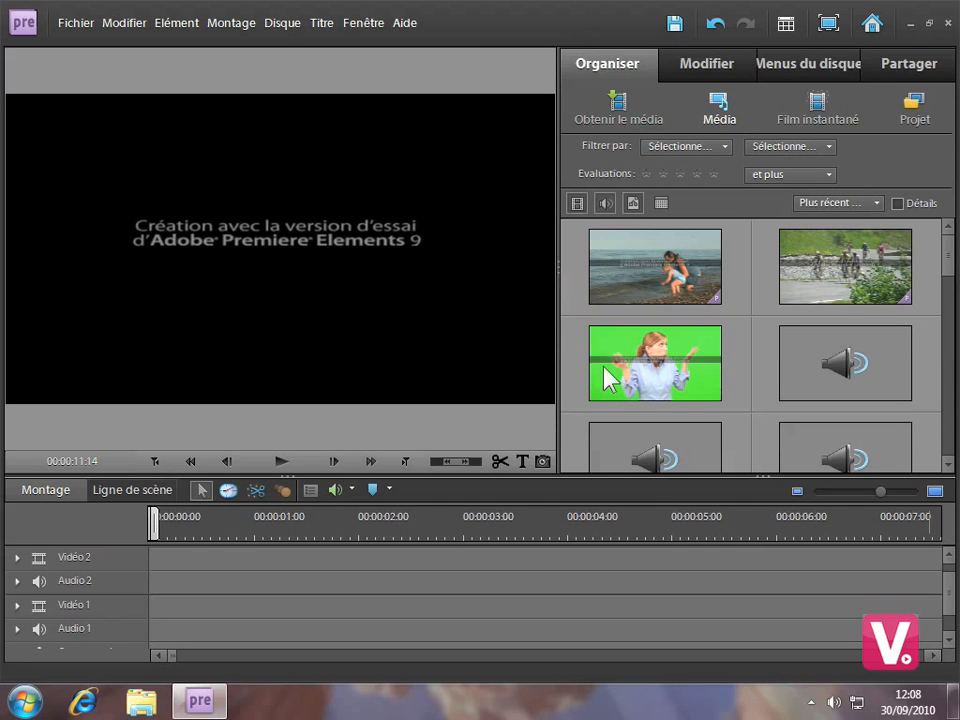
Place the green-screen clip Animatrice.mov at the start of the Vidéo 2 track, declining both the quality correction and Videomerge.
click(643, 372)
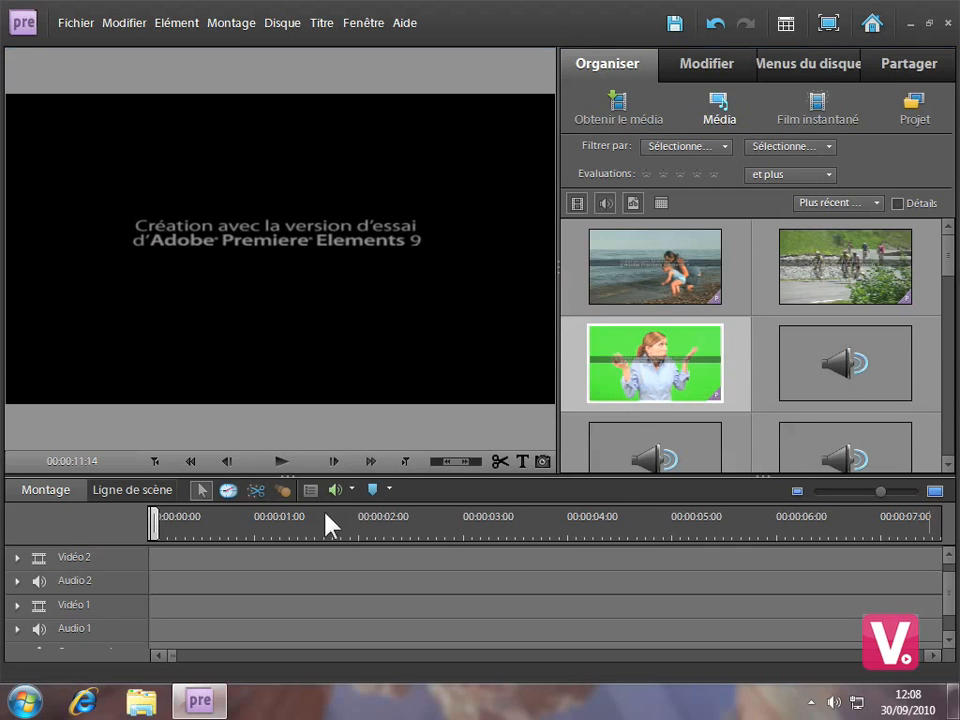
drag(310, 540, 286, 557)
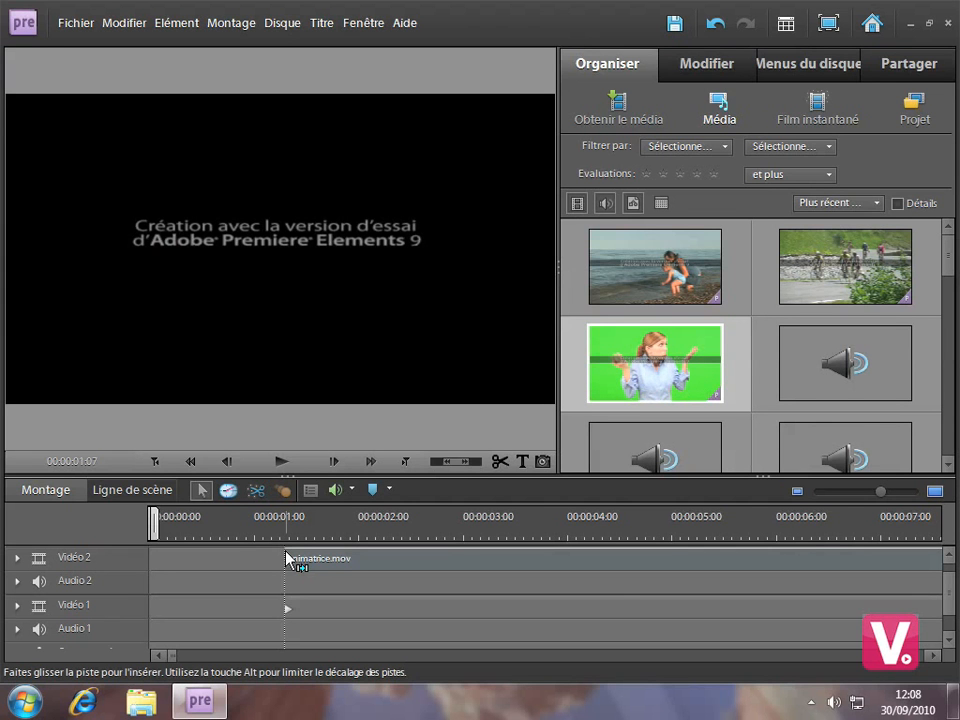
mouse_move(286, 557)
mouse_down()
mouse_move(258, 567)
mouse_move(147, 564)
mouse_up()
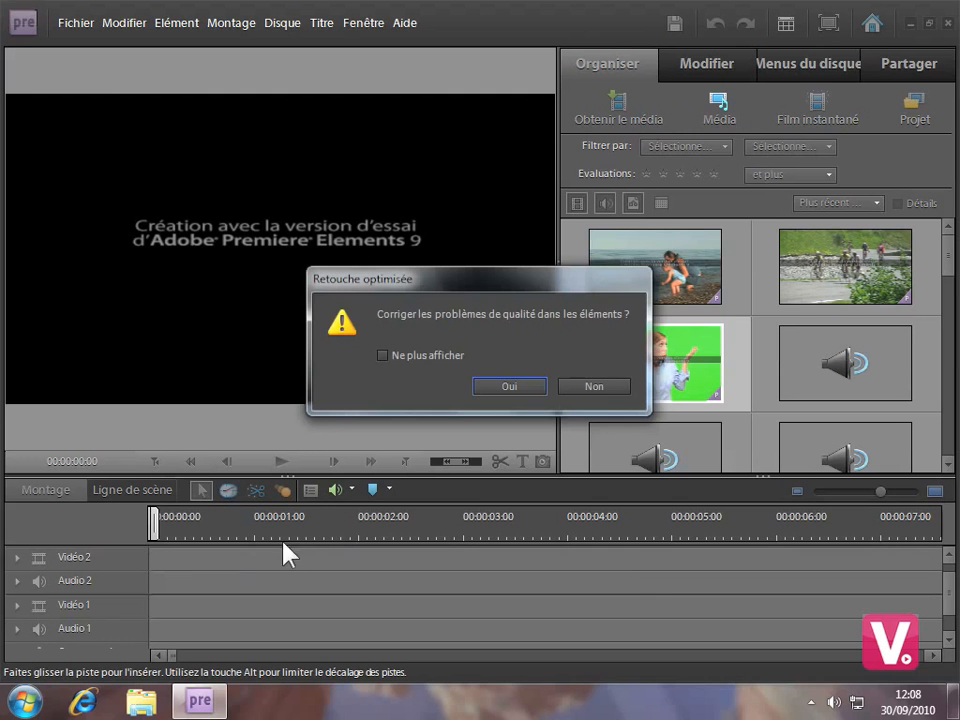
click(598, 386)
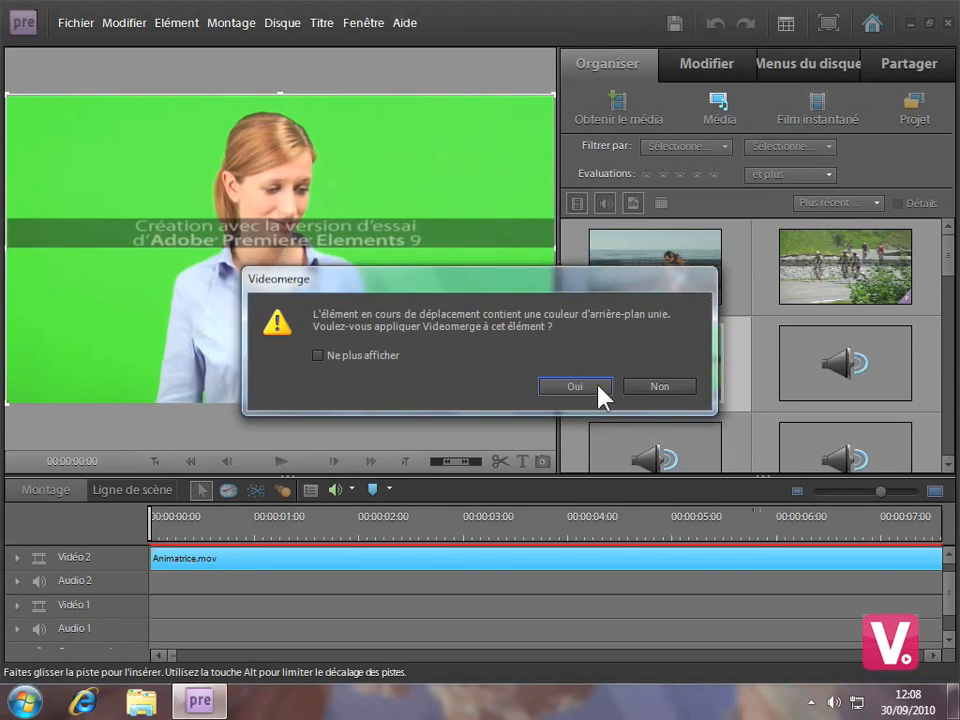
click(645, 387)
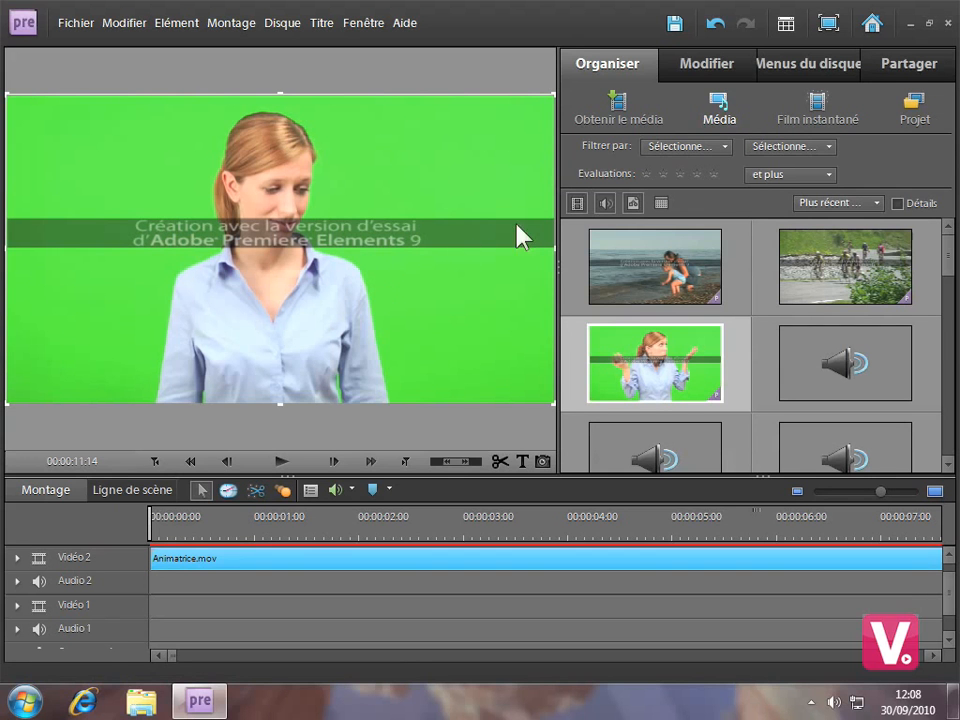
Apply the Incrustation Filtre vert video effect from the Incrustation category to the Animatrice.mov clip.
click(713, 172)
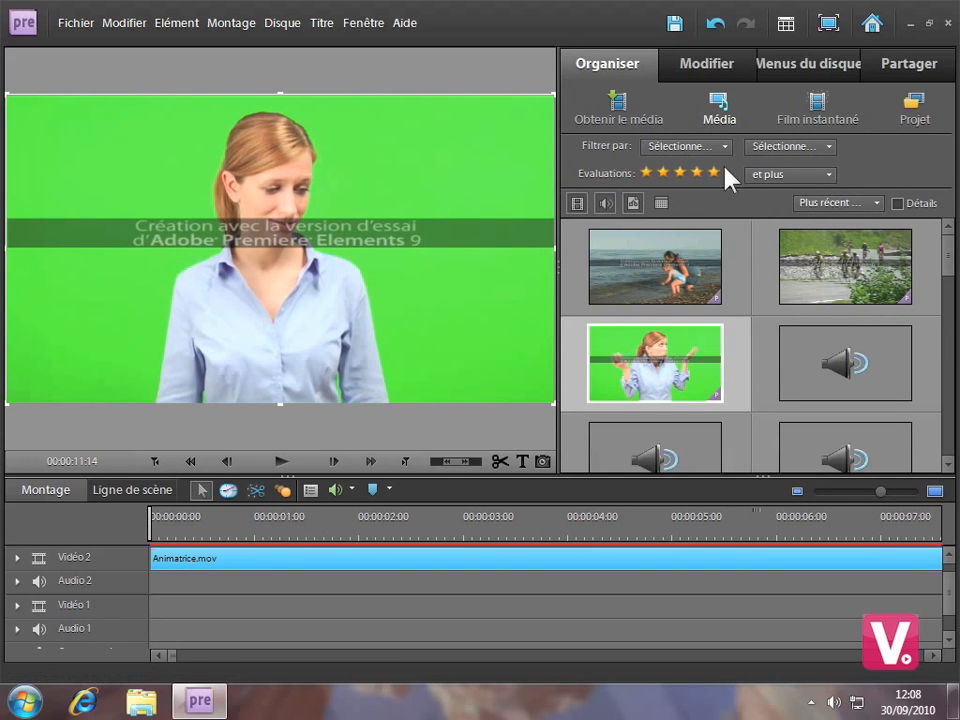
click(728, 68)
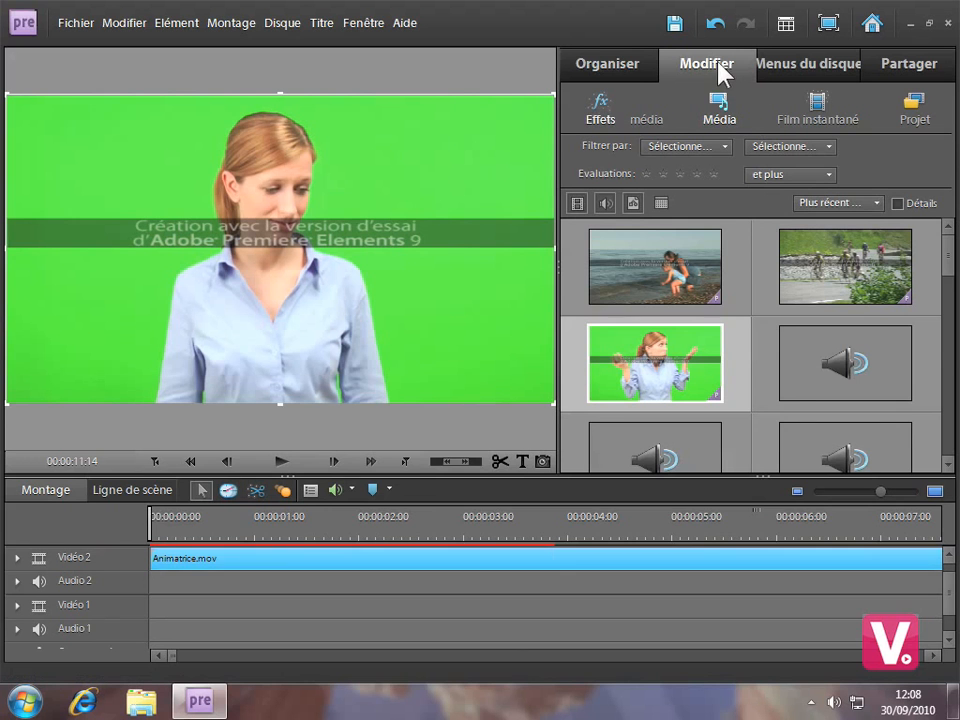
click(600, 110)
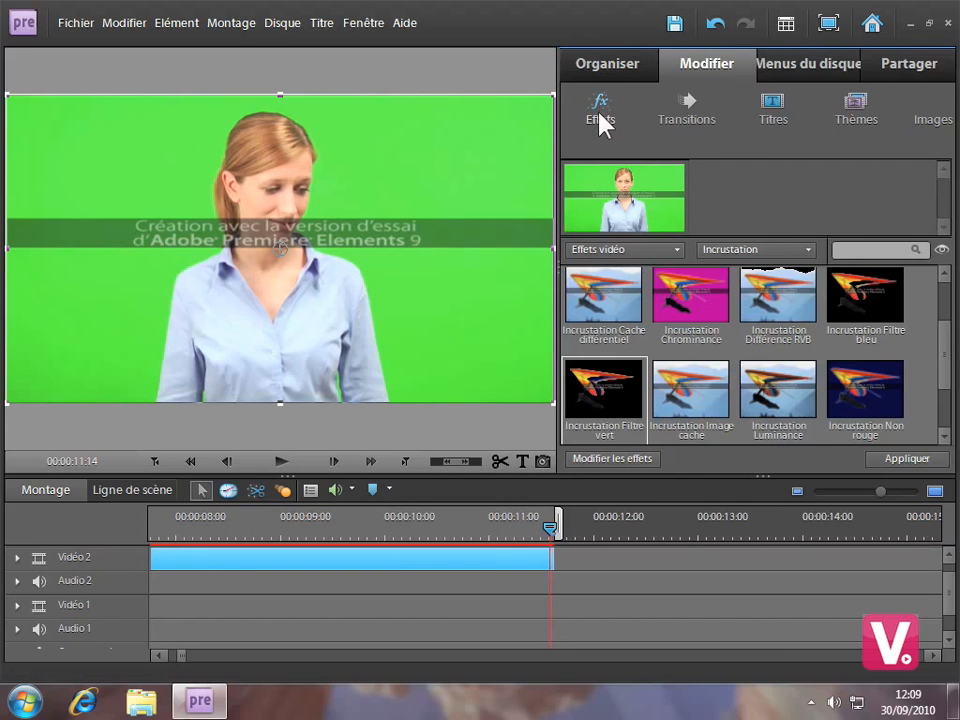
click(808, 251)
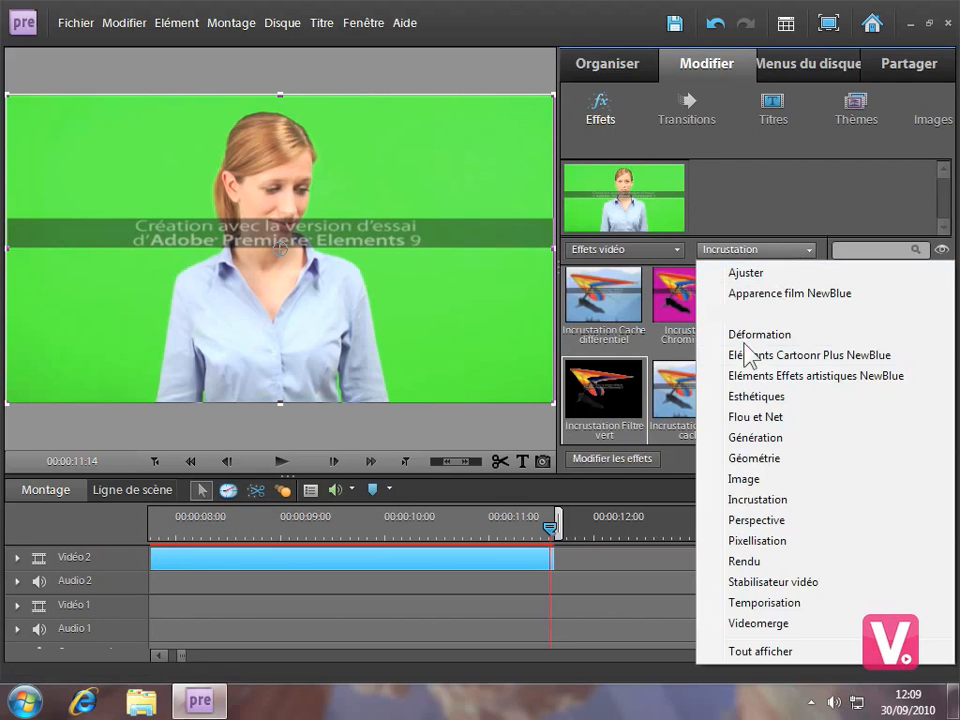
click(751, 503)
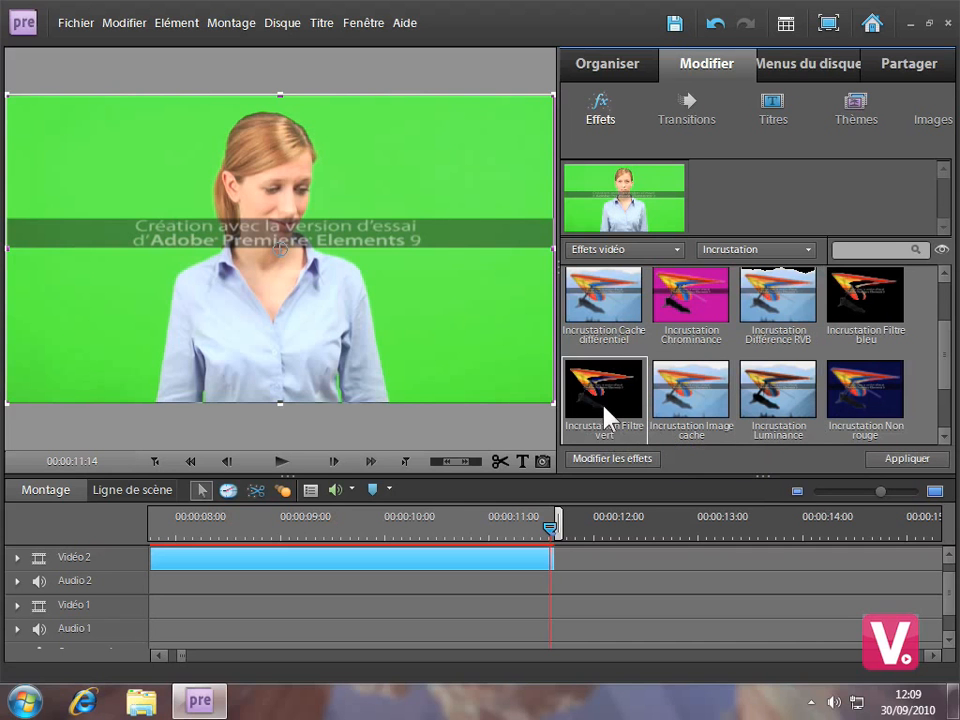
click(885, 462)
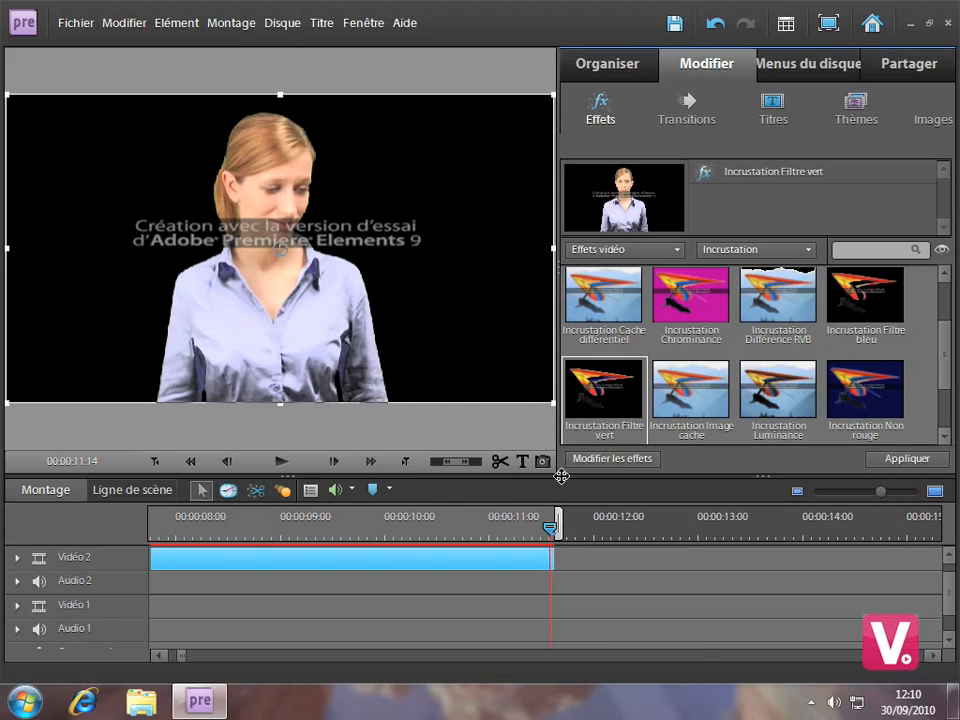
Open the clip's effect settings and switch Incrustation Filtre vert off and on again to compare the image.
click(596, 462)
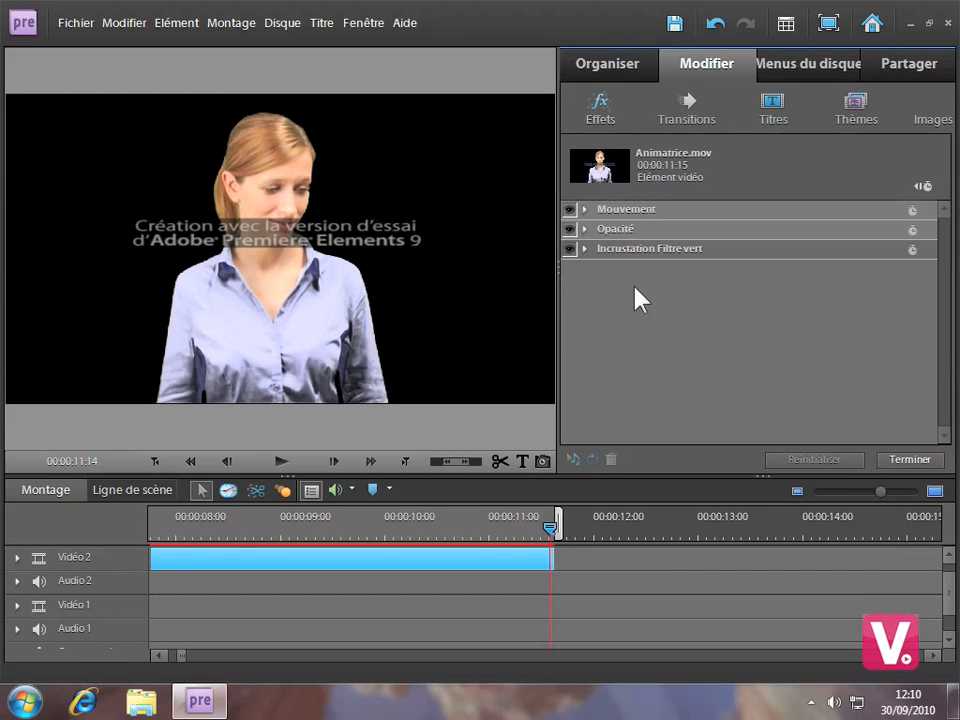
click(569, 249)
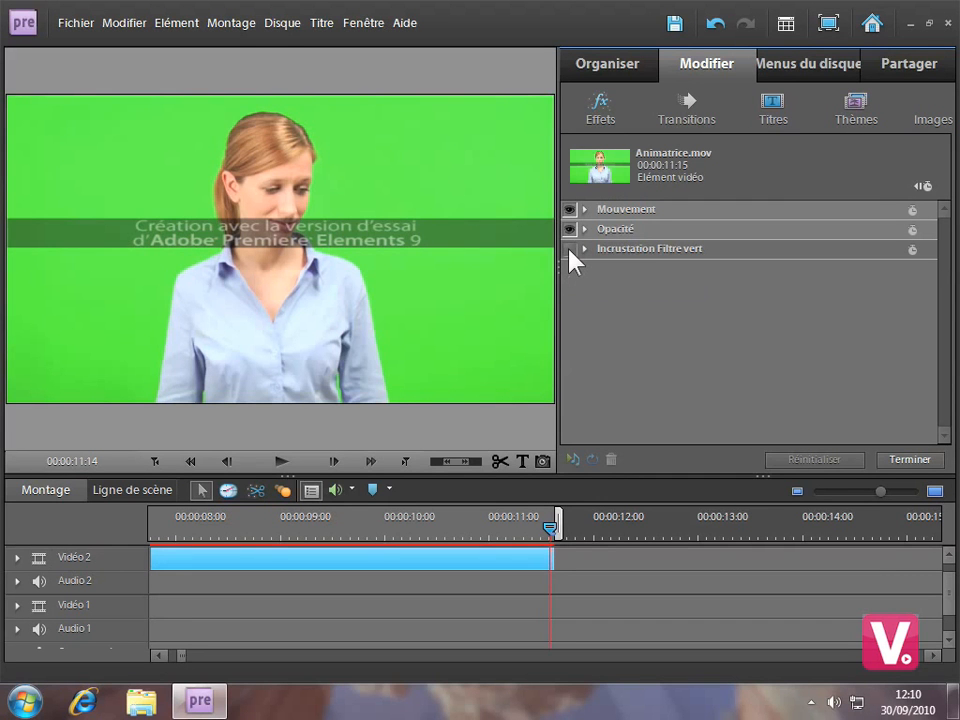
click(569, 249)
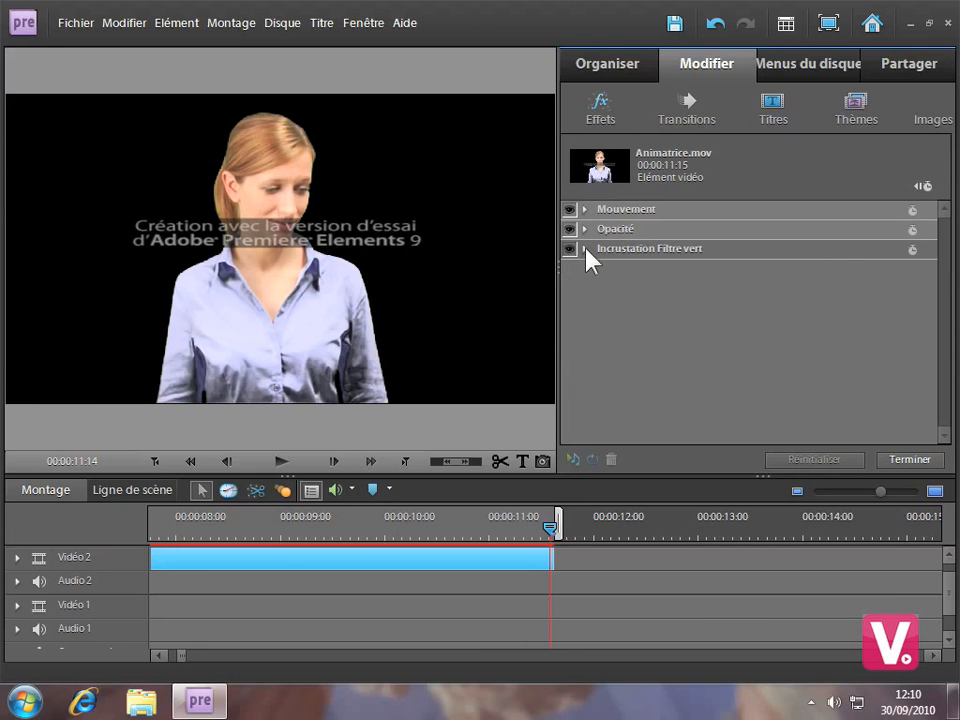
Configure Incrustation Filtre vert with Seuil 34,9 %, Découpe 25,6 % and Lissage Faible, and finish editing the effect.
click(586, 249)
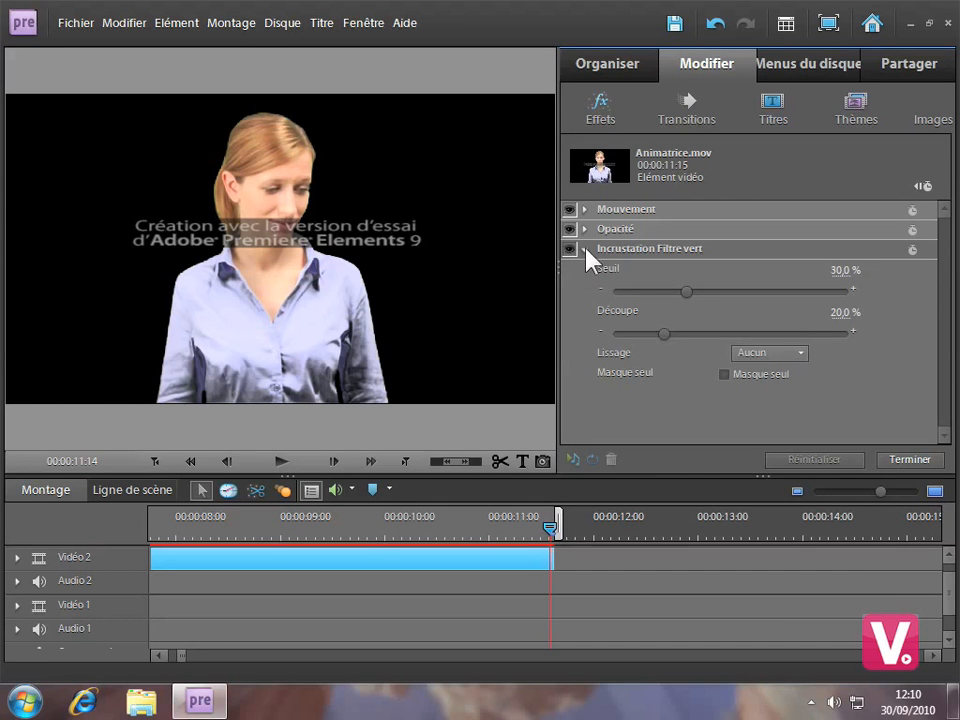
drag(687, 292, 707, 289)
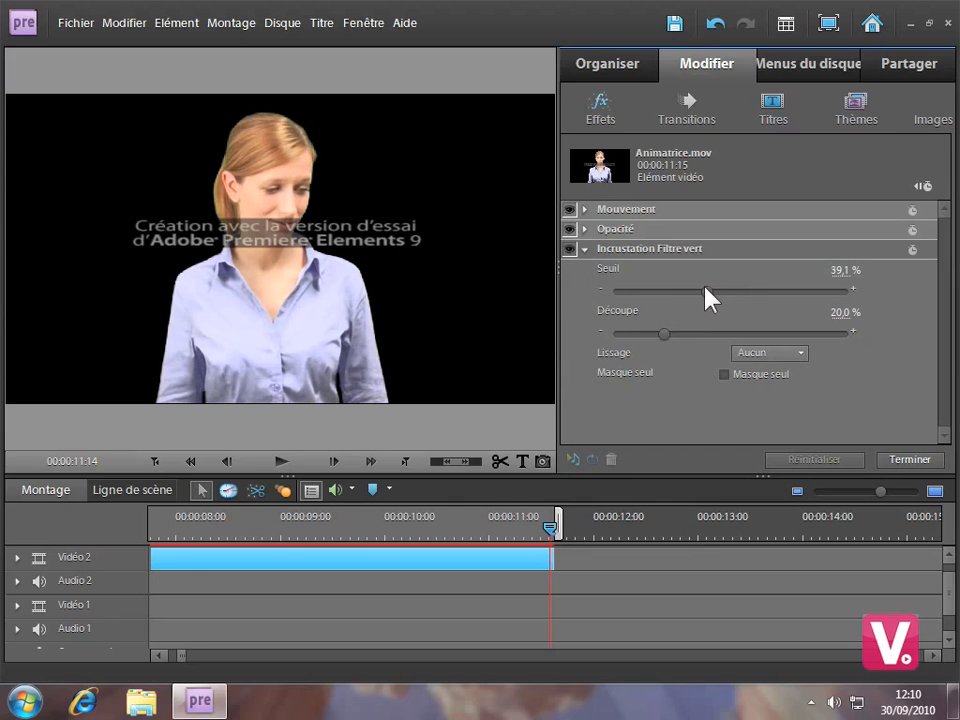
mouse_move(706, 288)
mouse_down()
mouse_move(684, 289)
mouse_move(697, 290)
mouse_up()
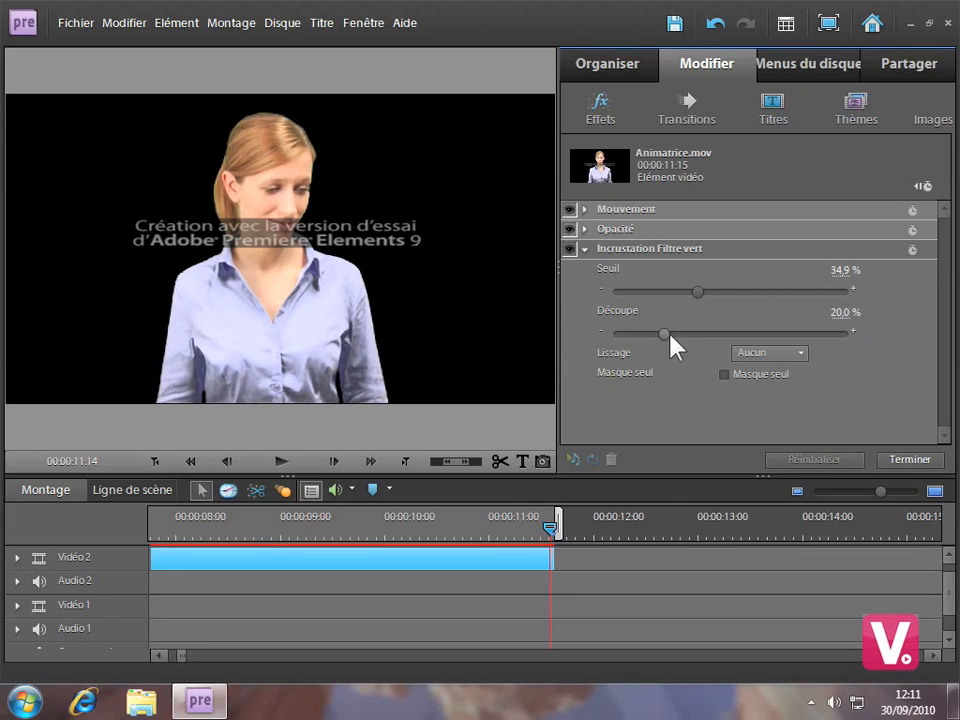
drag(664, 334, 669, 334)
mouse_move(688, 335)
mouse_down()
mouse_move(660, 343)
mouse_move(697, 336)
mouse_move(664, 335)
mouse_move(676, 336)
mouse_up()
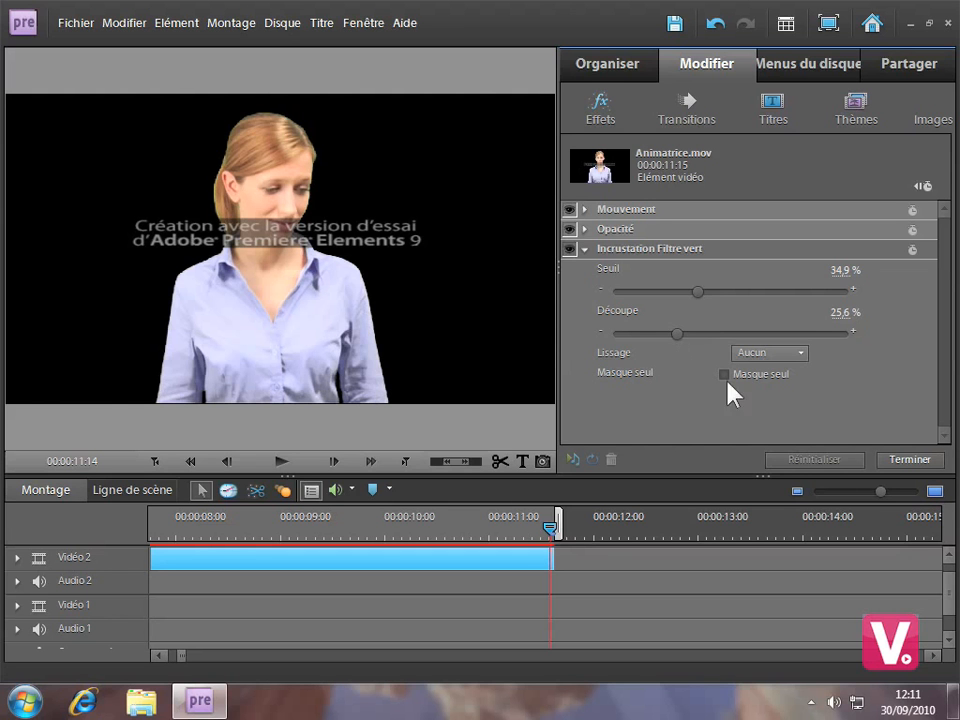
click(803, 354)
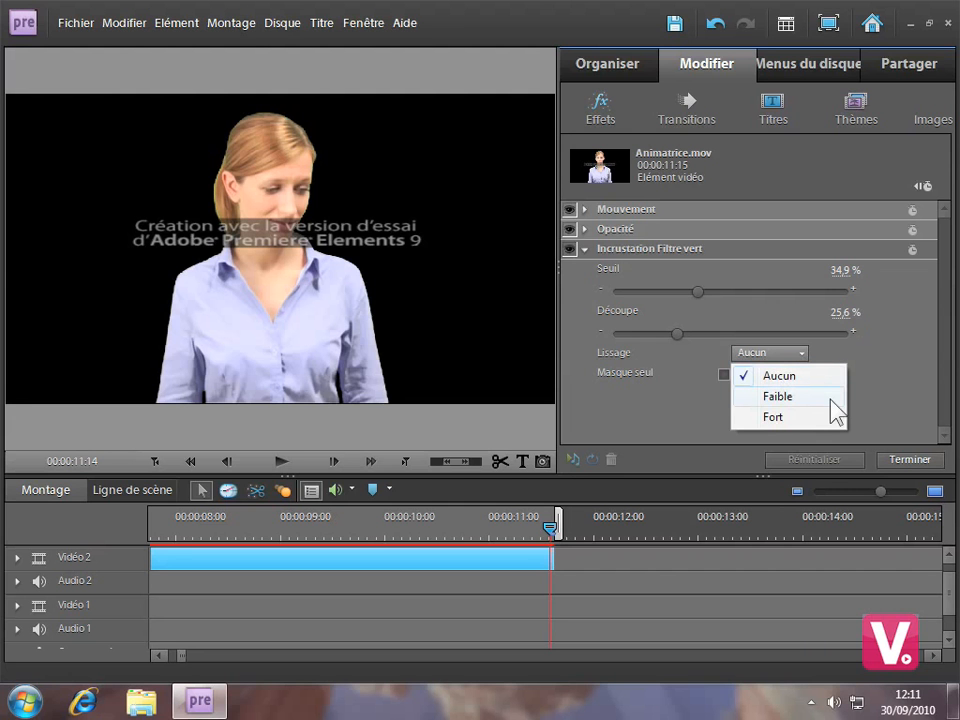
click(776, 418)
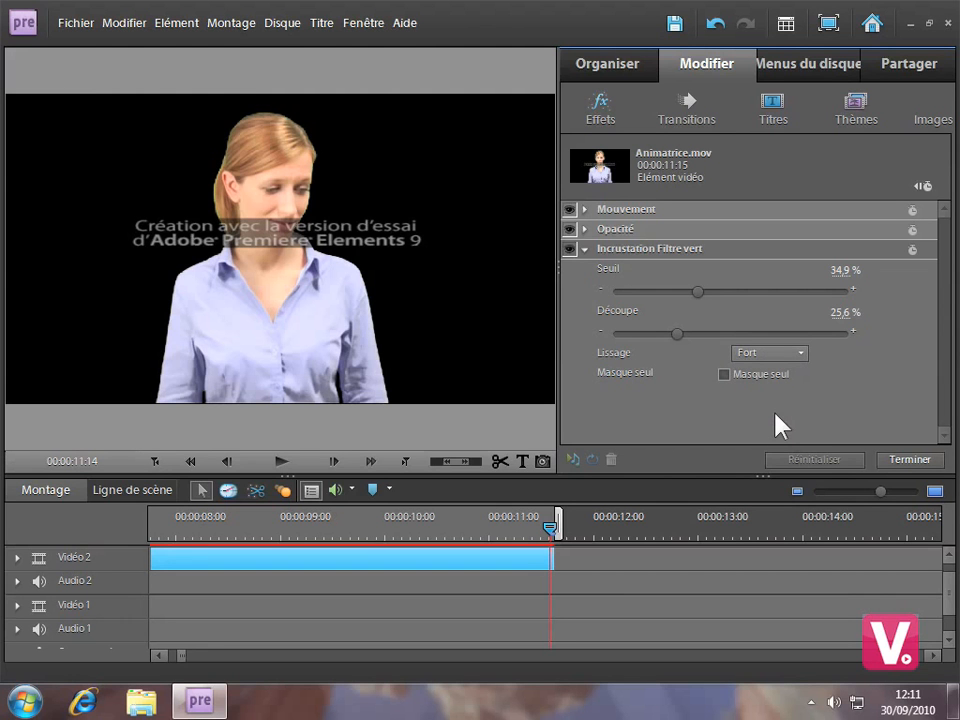
click(803, 355)
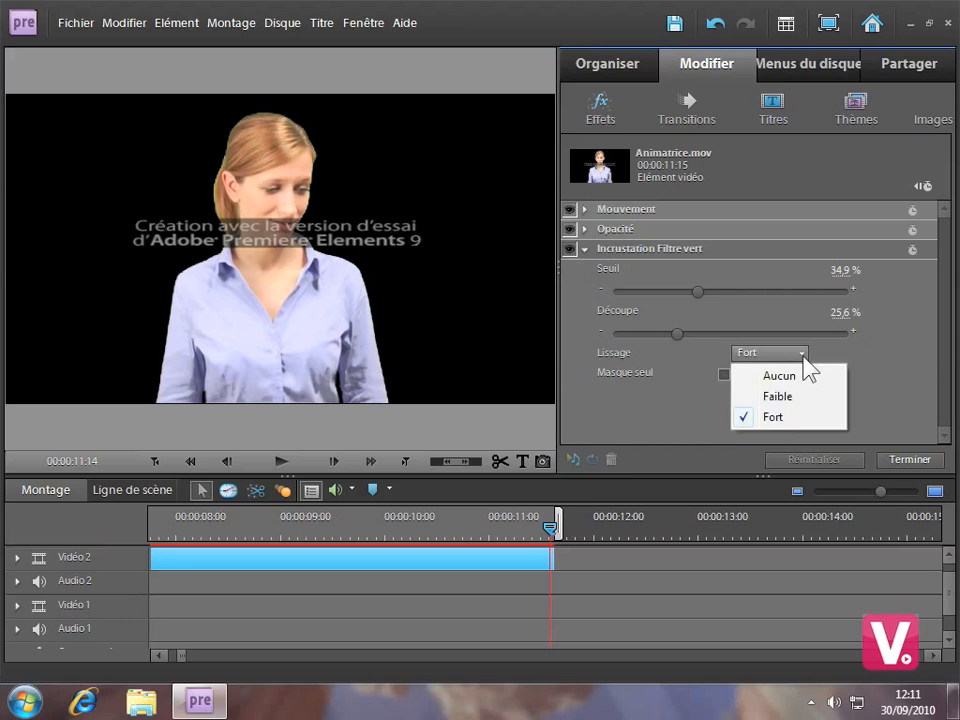
click(764, 392)
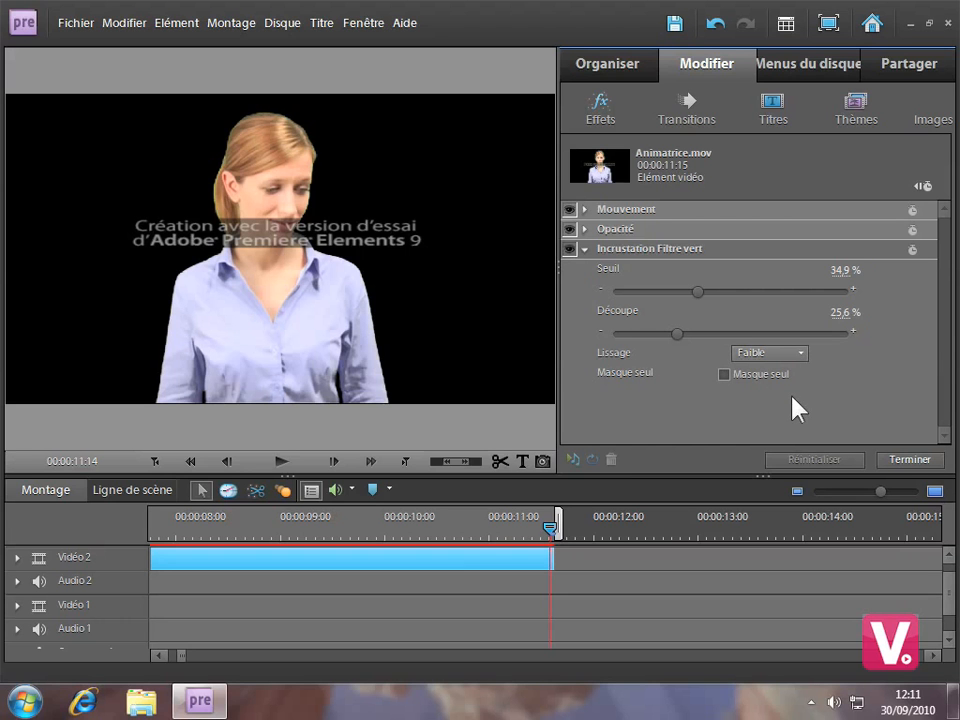
click(907, 458)
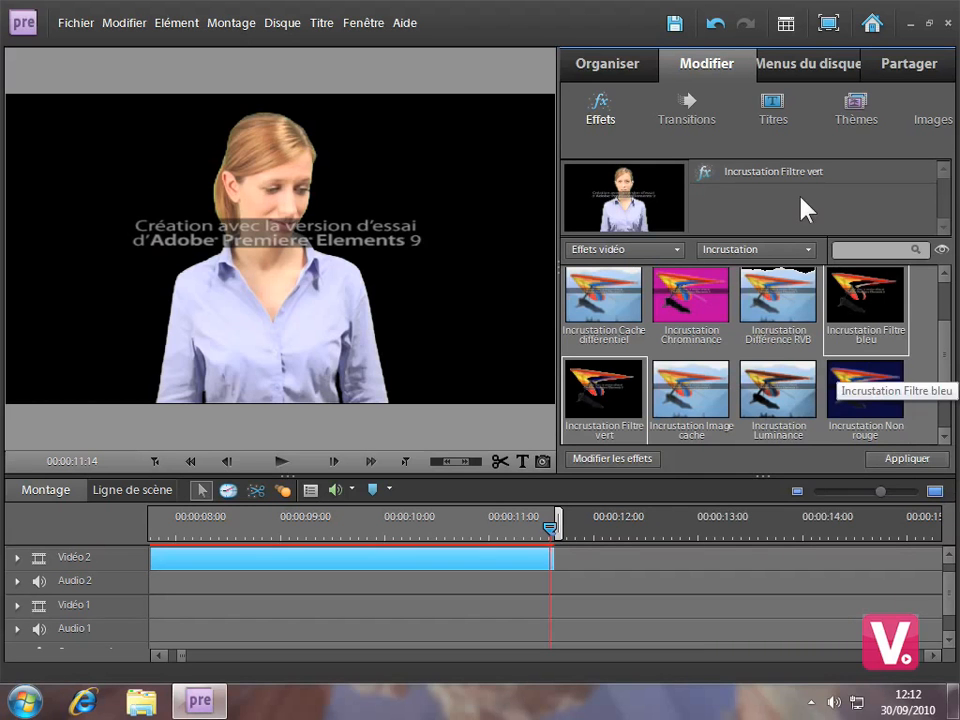
Add the grey gradient background image from the project media to the Vidéo 1 track, beneath the keyed clip.
click(617, 72)
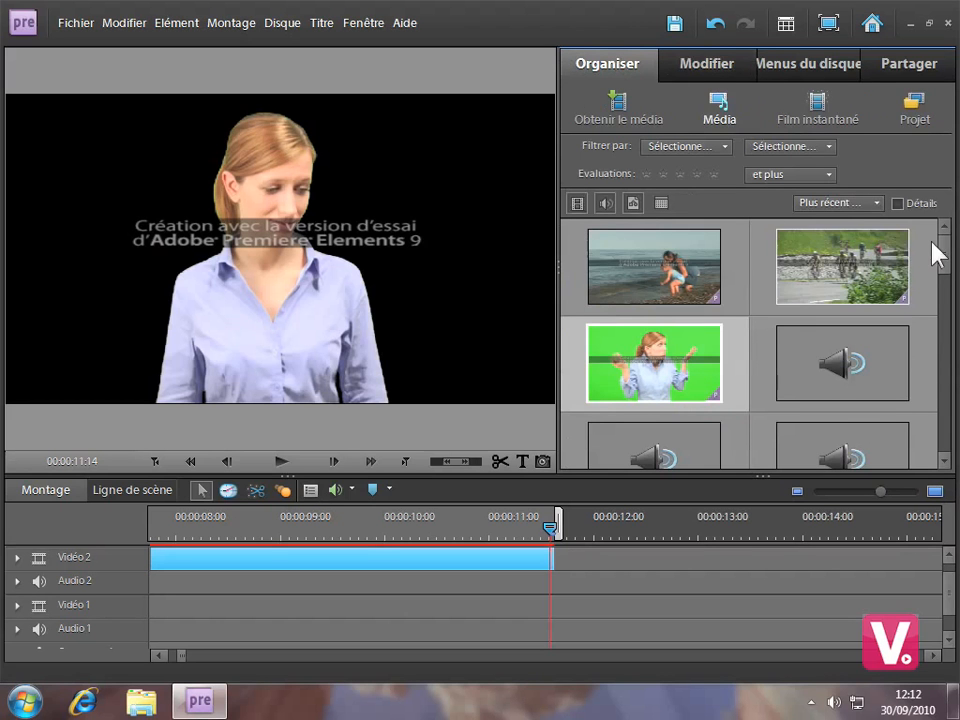
scroll(944, 250, down, 1)
drag(948, 262, 944, 370)
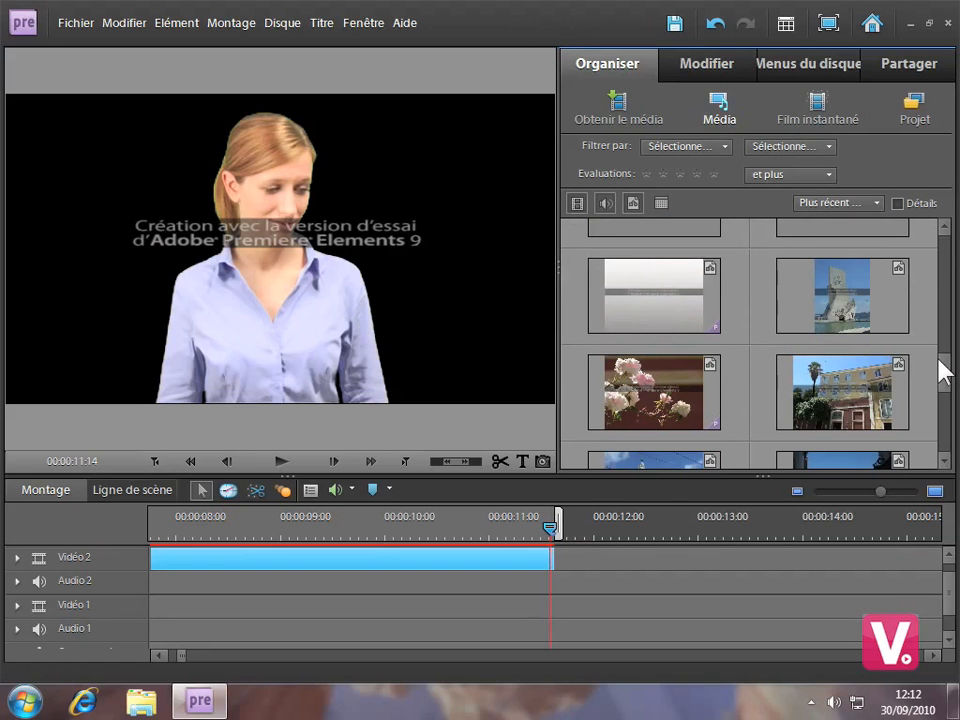
click(629, 318)
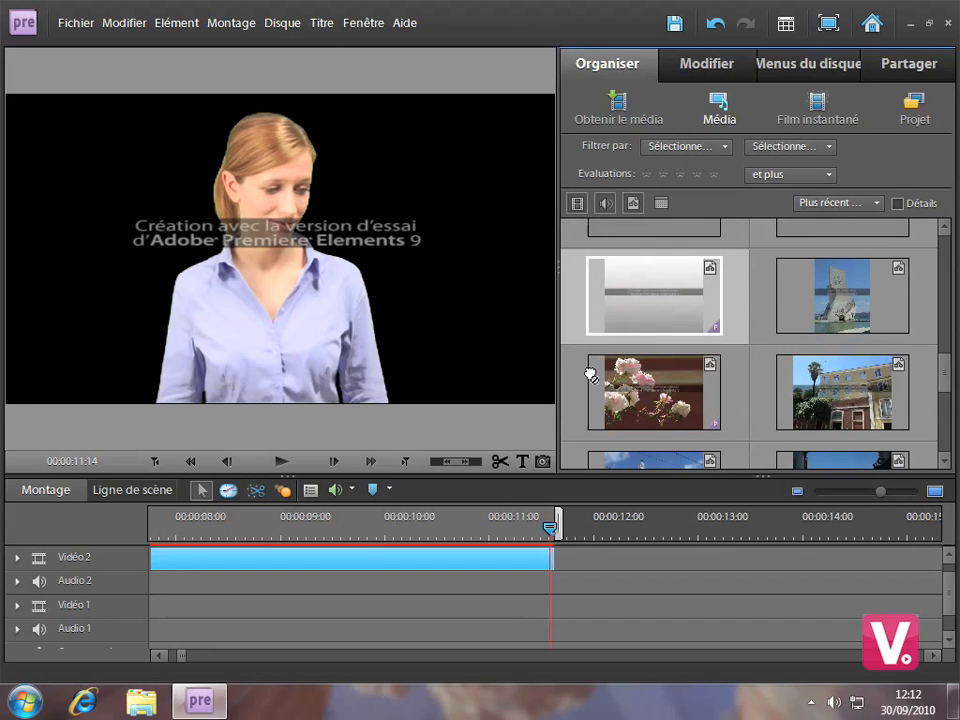
drag(520, 466, 141, 614)
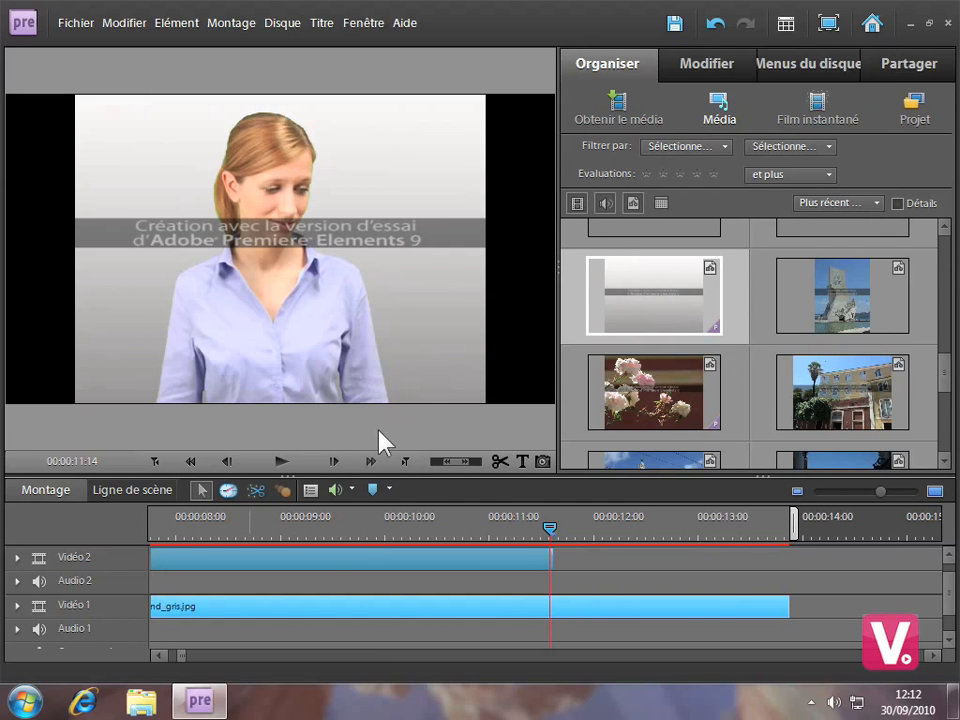
Refine the Incrustation Filtre vert effect on the Vidéo 2 clip to Seuil 34,5 % and Découpe 21,4 %.
click(285, 560)
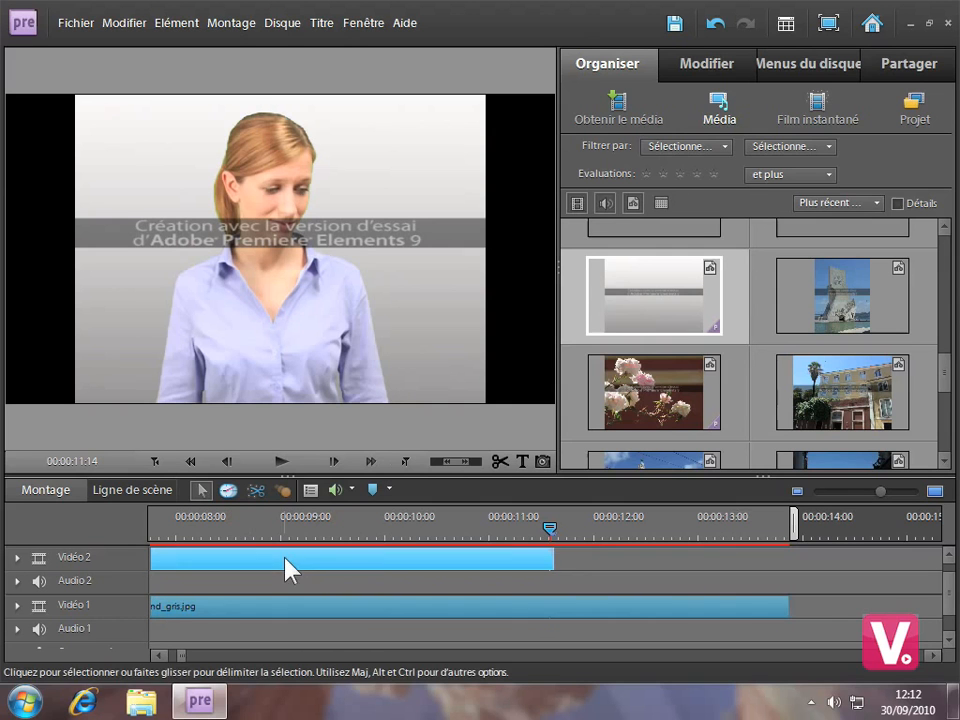
click(312, 491)
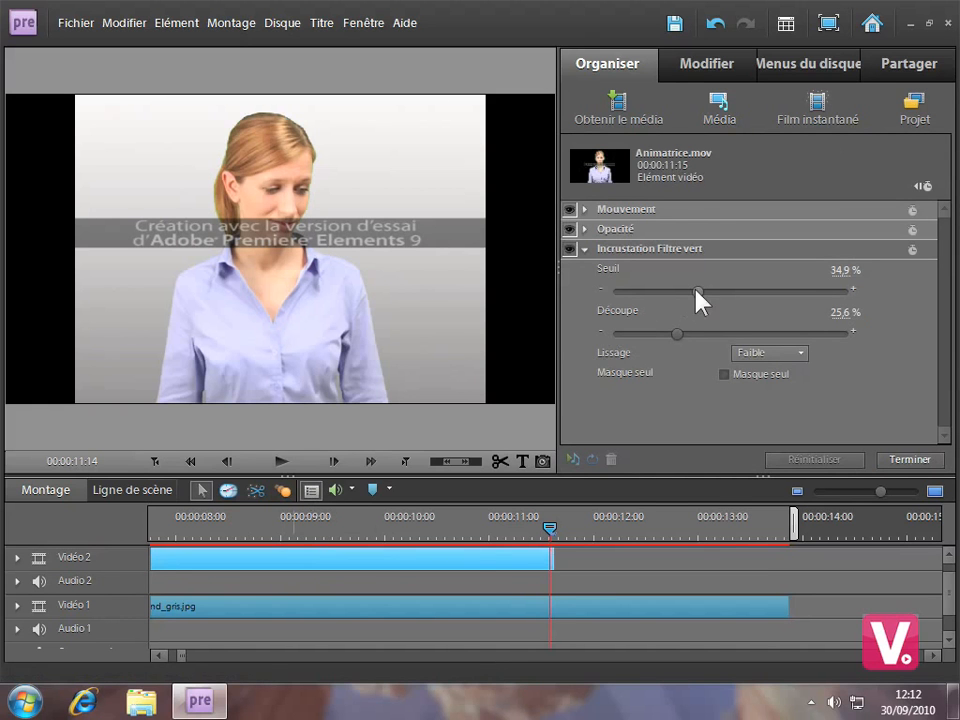
drag(696, 287, 668, 332)
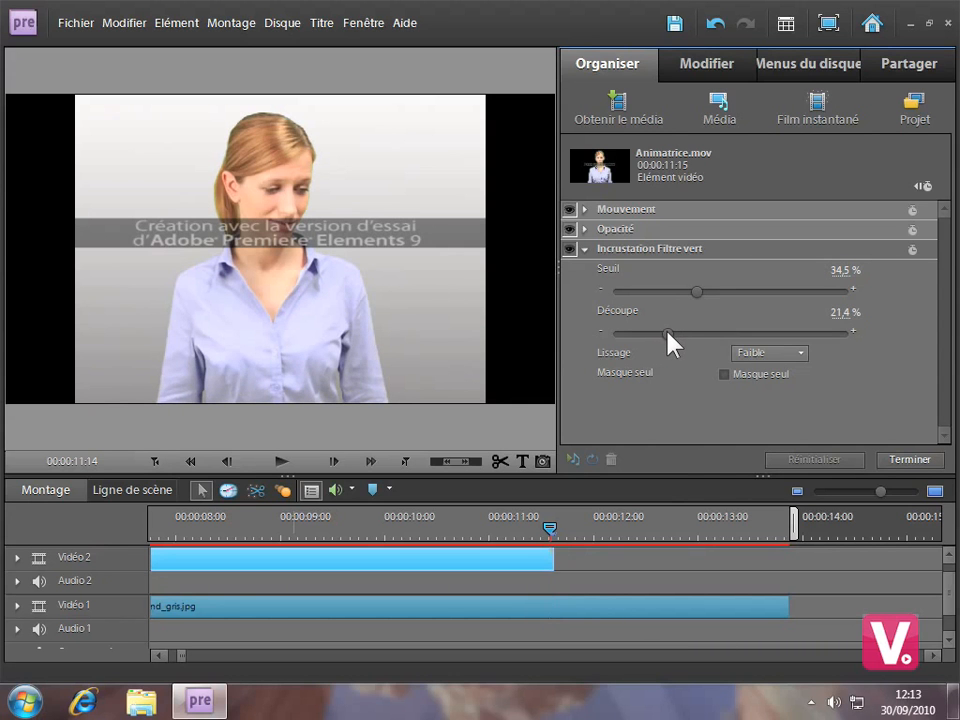
click(912, 460)
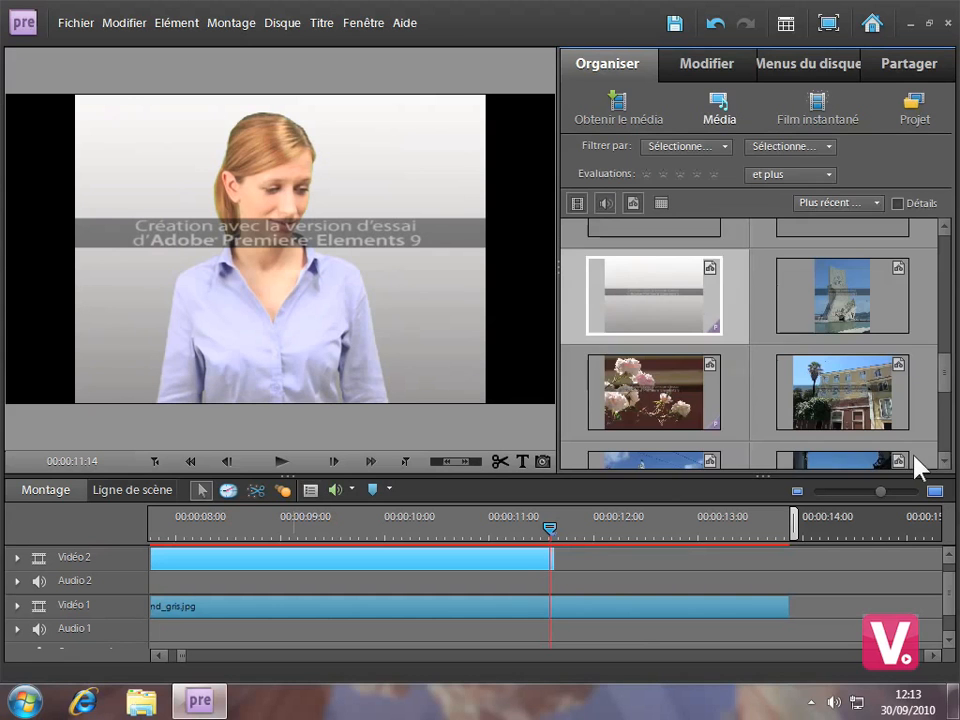